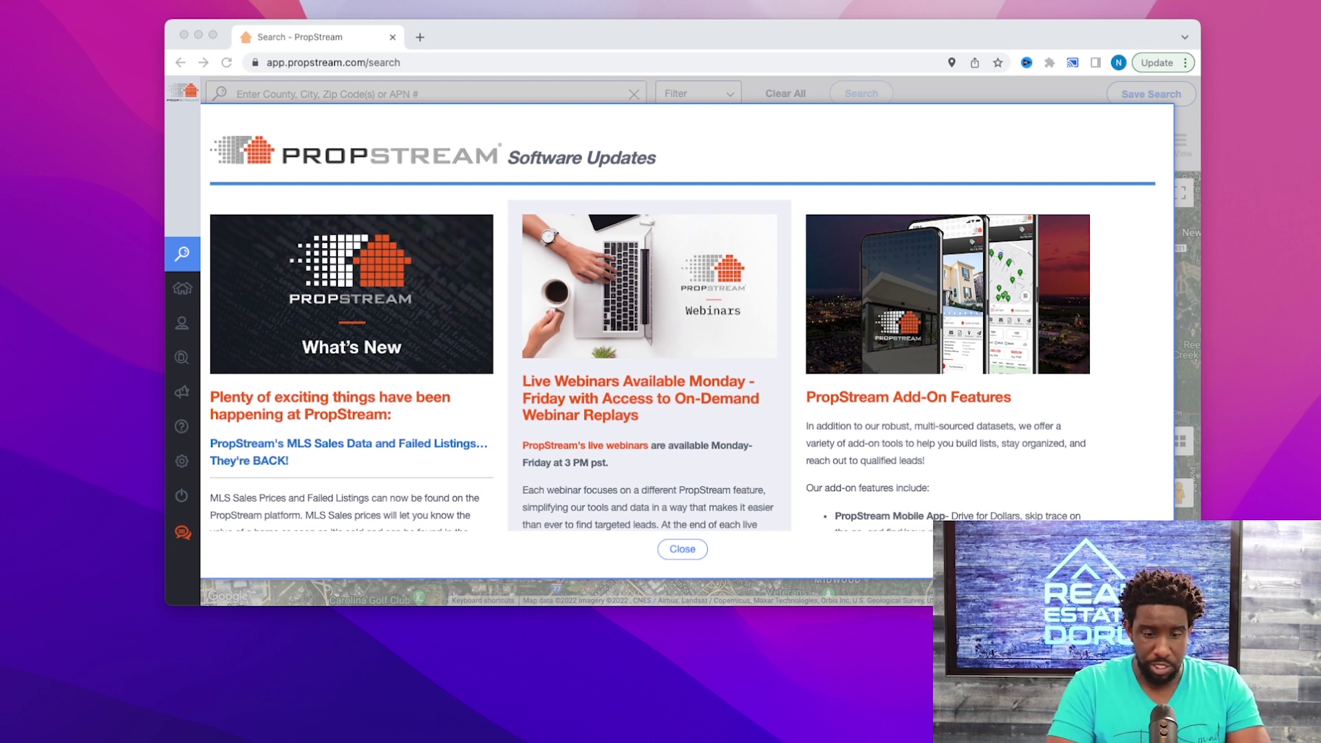
Dismiss the updates popup and show the property's 97 comparable sales and nearby listings
left_click(682, 552)
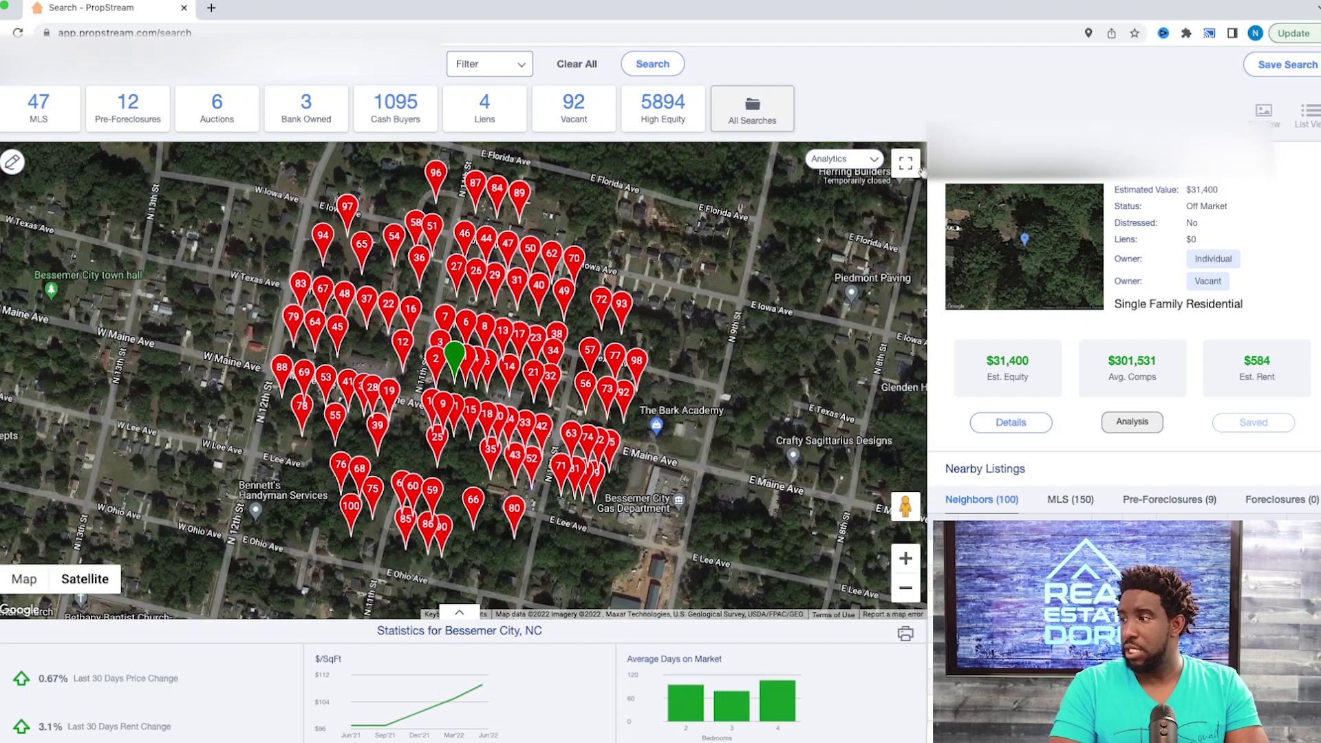
left_click(1012, 423)
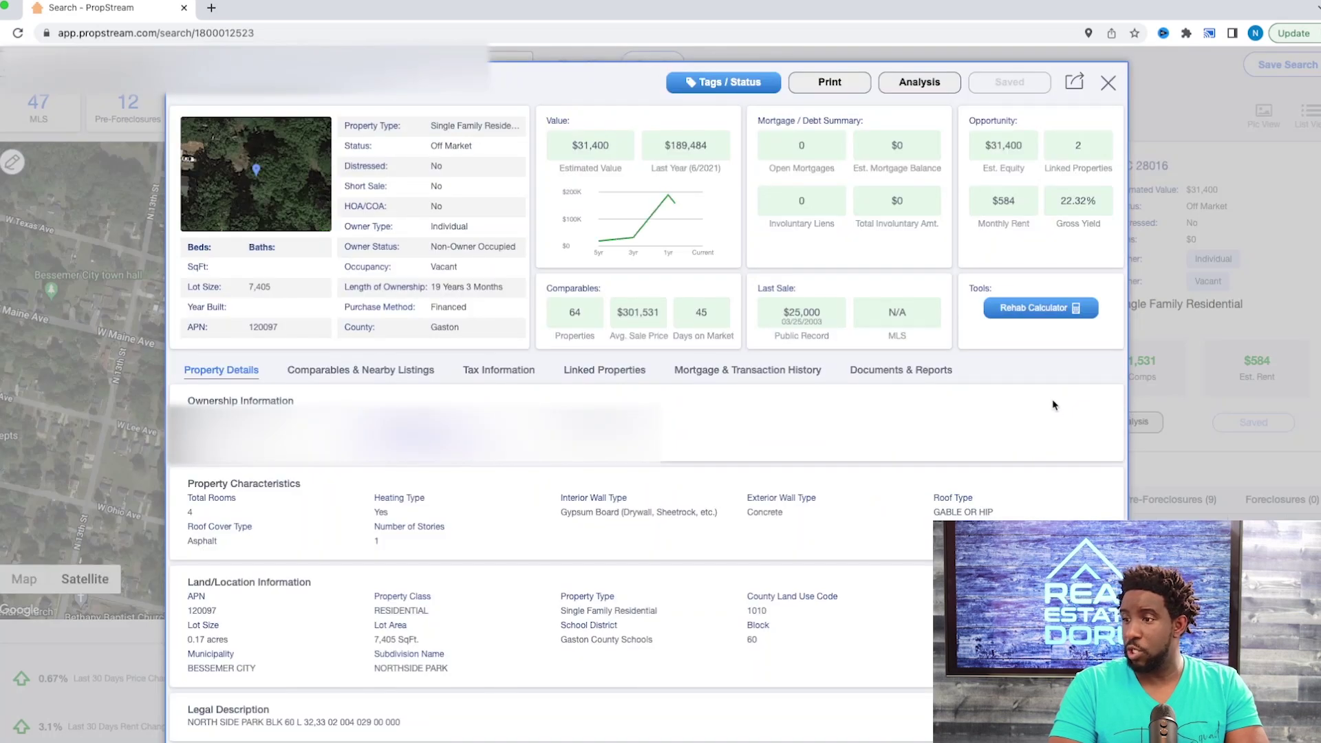
left_click(369, 372)
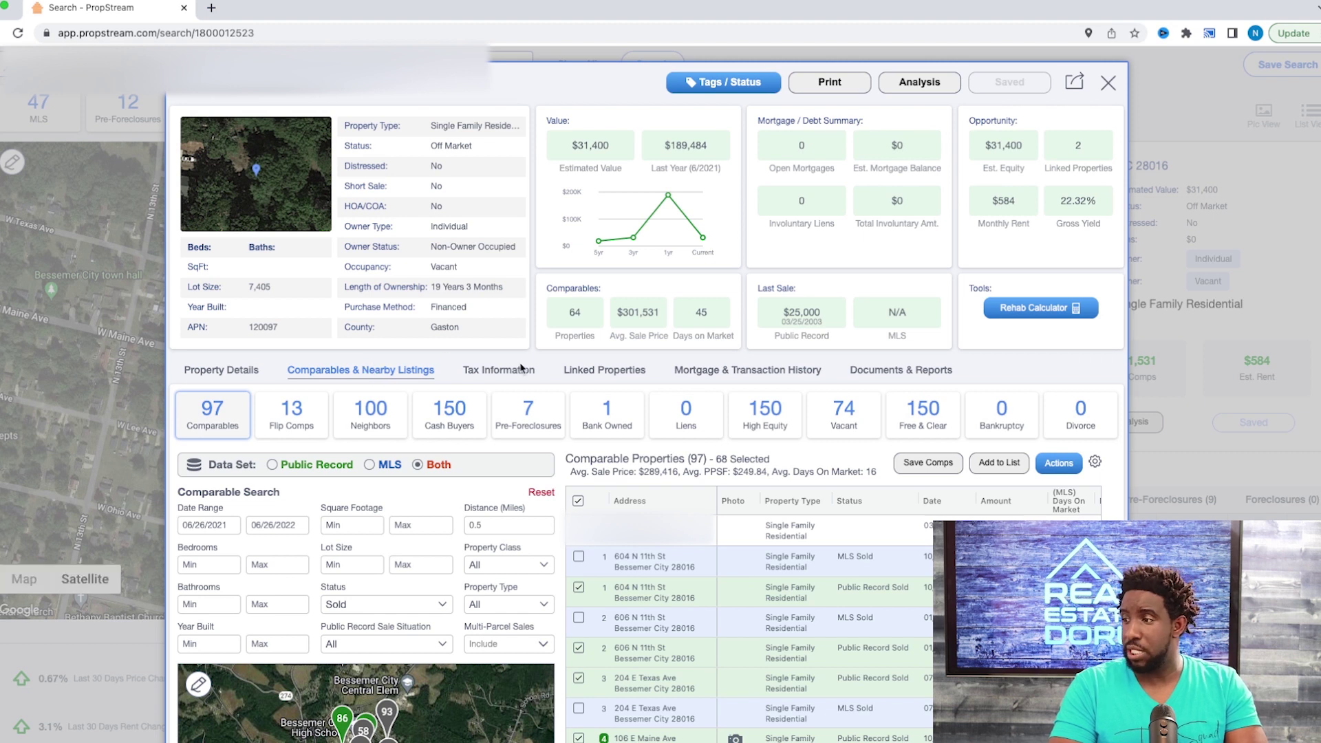
scroll(777, 504, "down", 3)
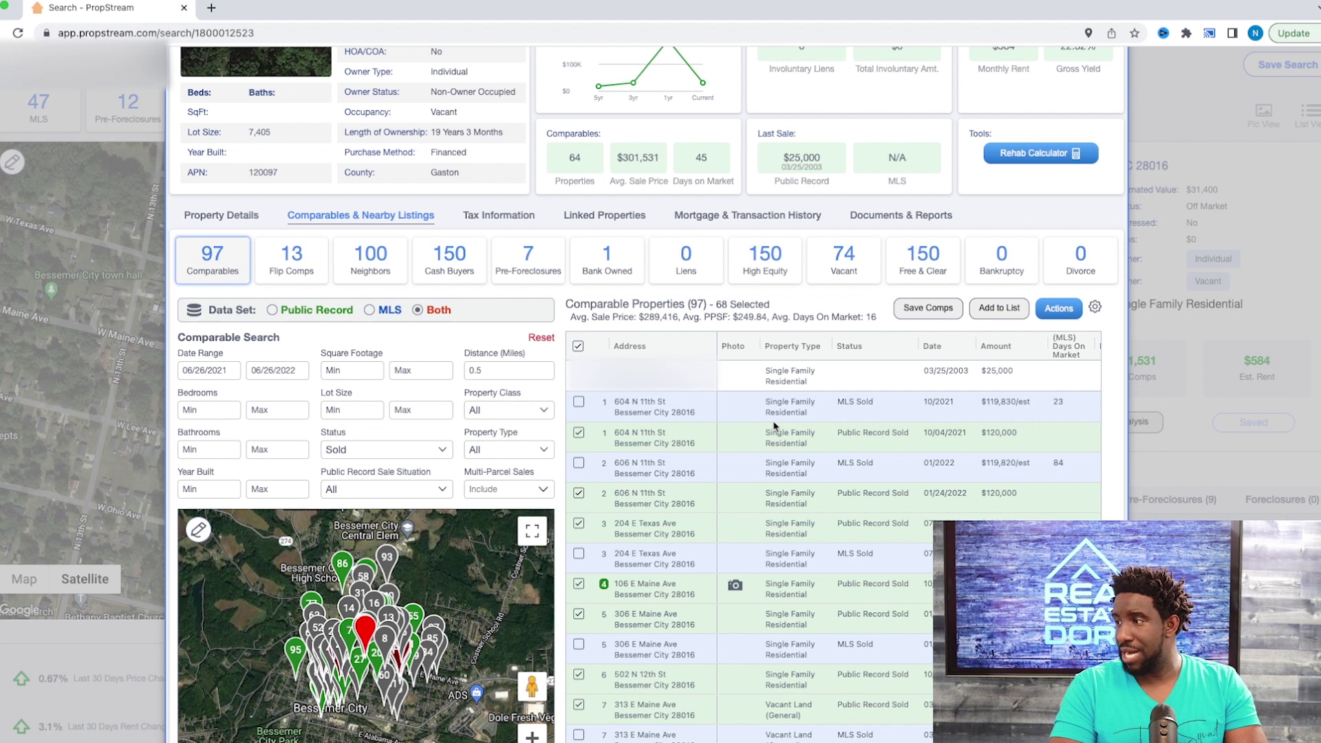
scroll(628, 354, "up", 1)
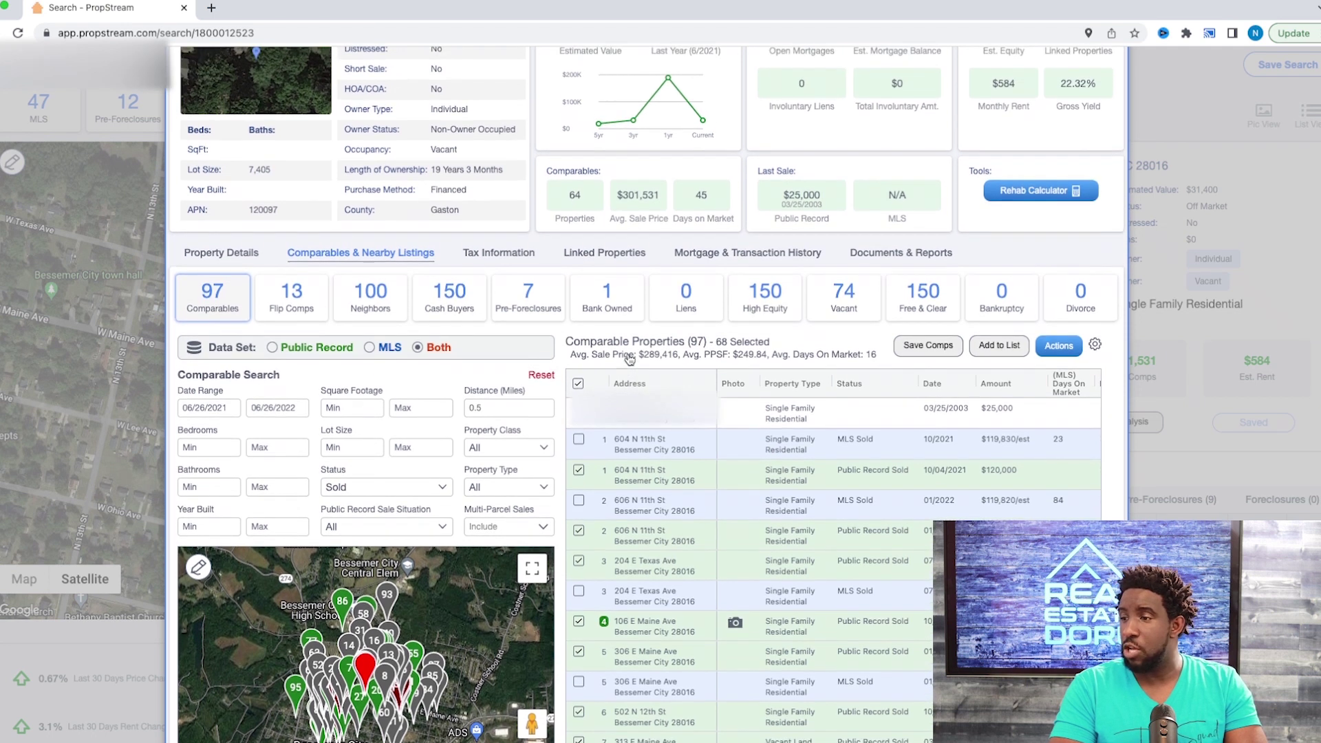
Filter the comparables to Property Class Vacant Land, leaving 11 sold parcels
double_click(495, 454)
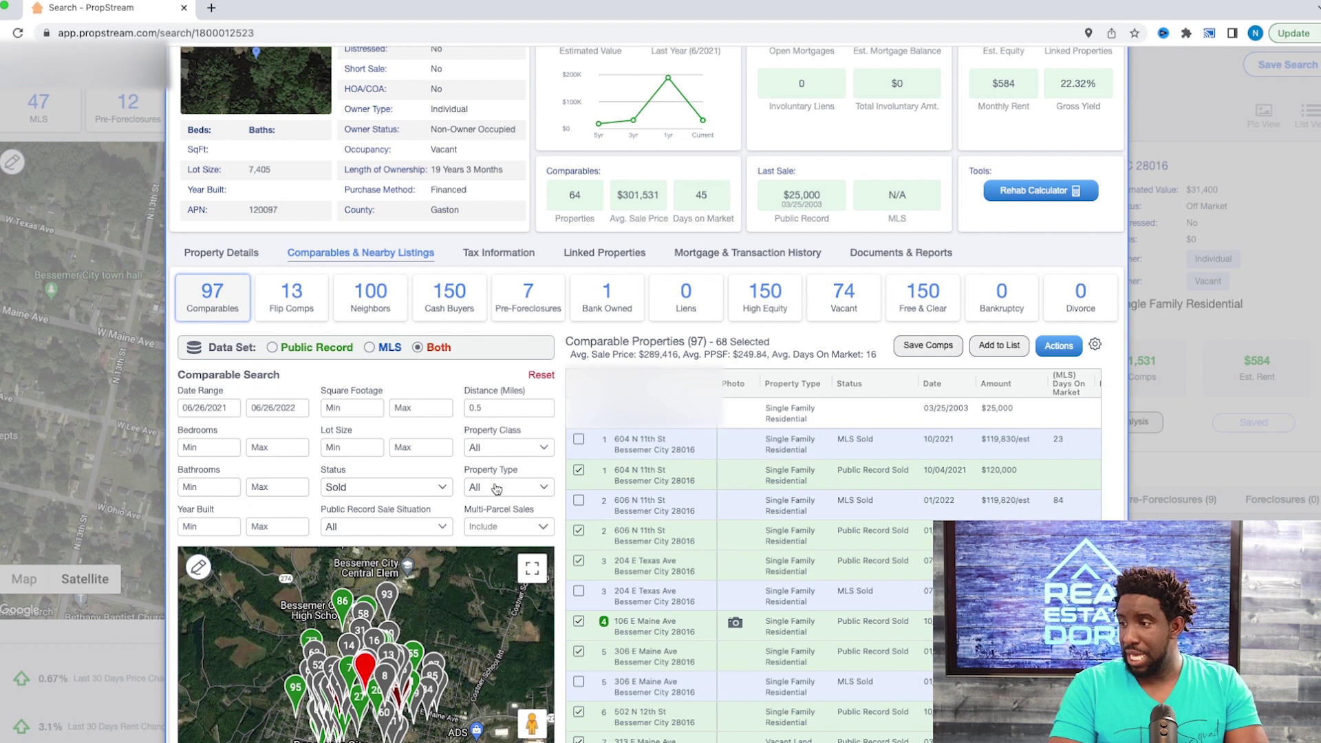
left_click(496, 453)
left_click(477, 620)
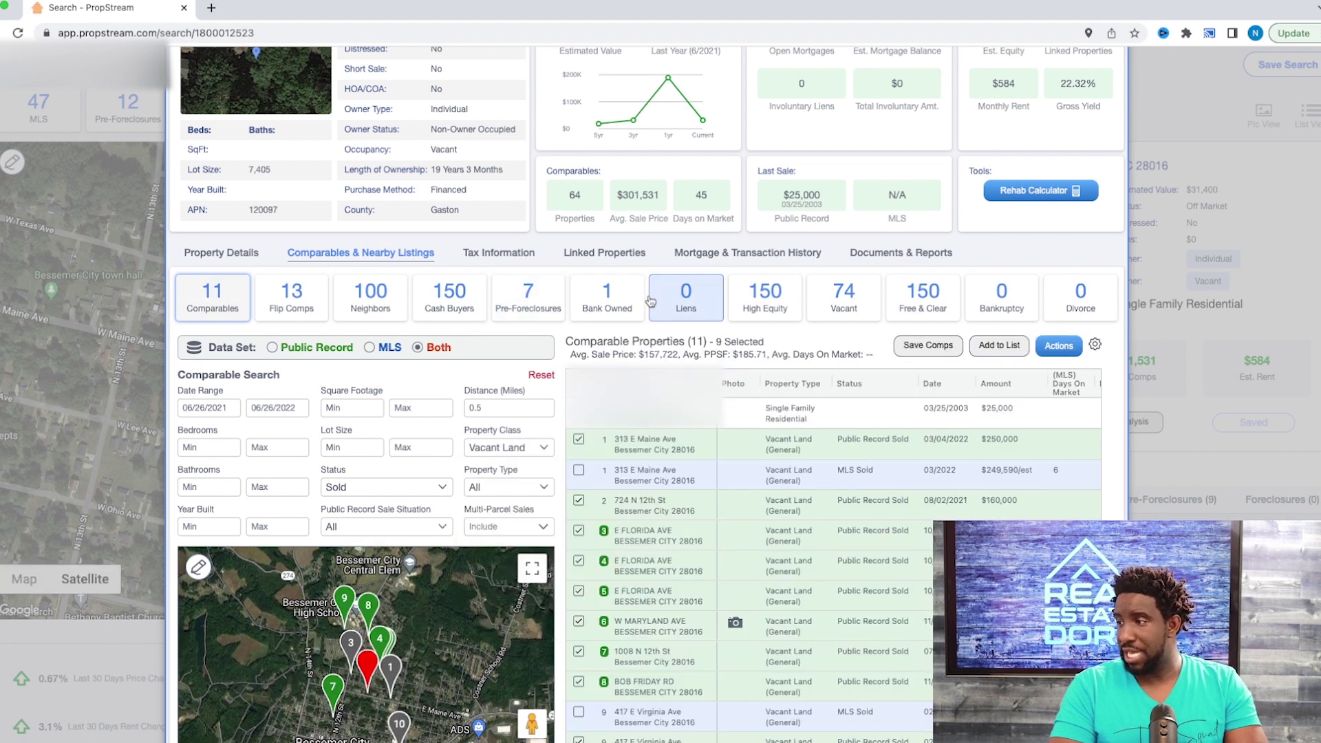
scroll(688, 519, "down", 2)
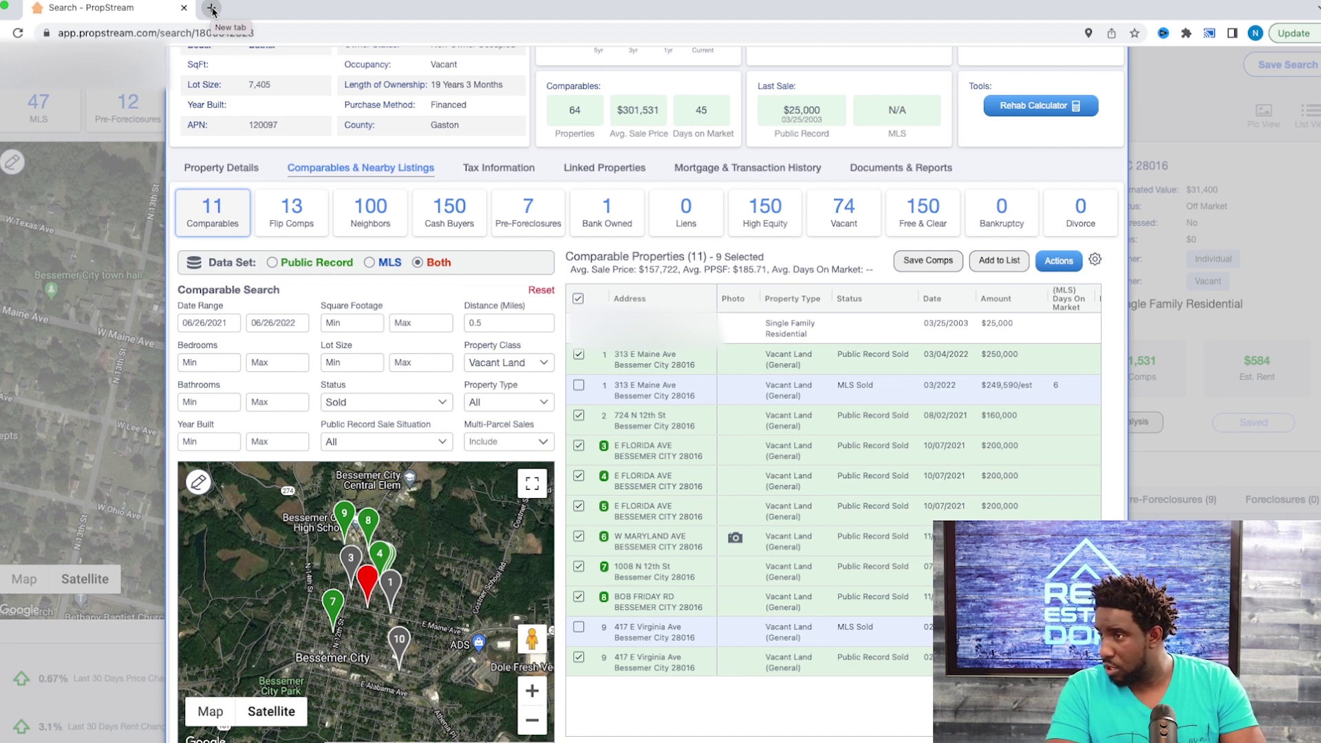
left_click(211, 10)
type("313 e mai")
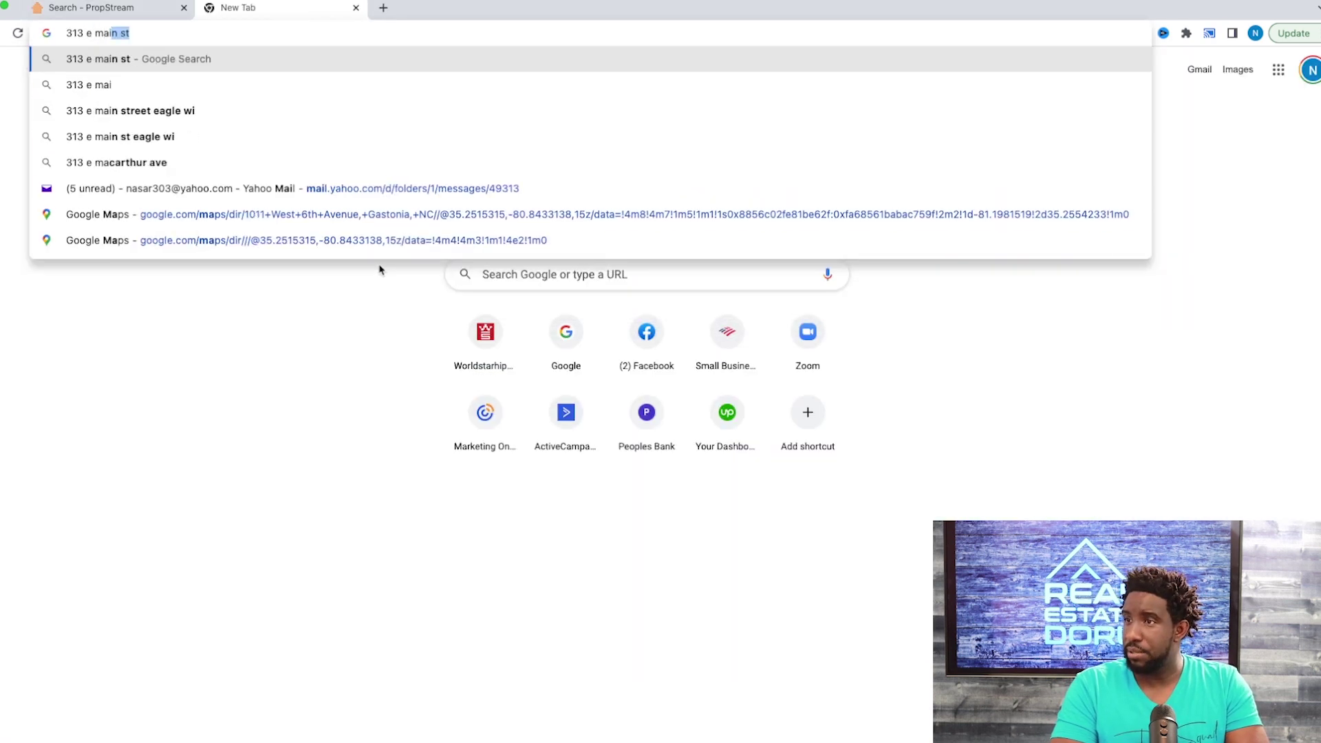
type("ne ave")
left_click(159, 82)
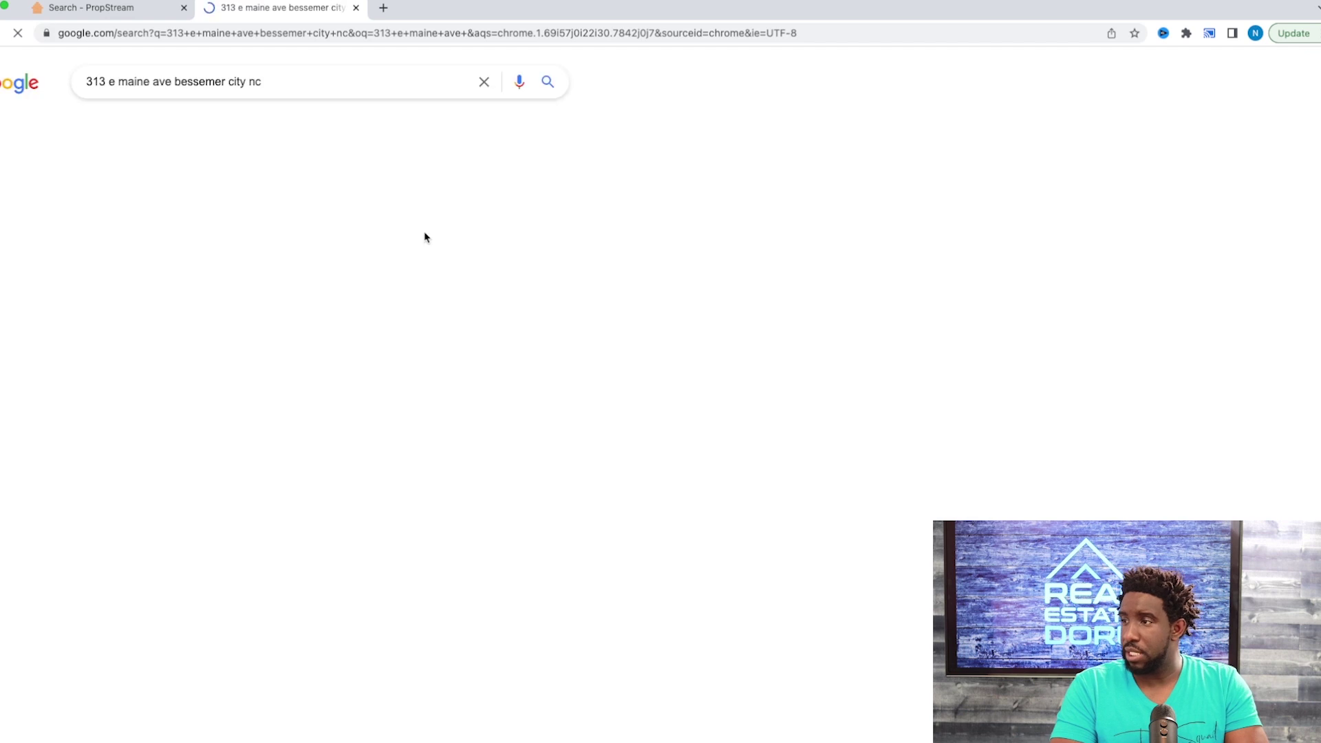
Review the Zillow listing's $250,000 sale and home facts, then return to PropStream comps
left_click(248, 207)
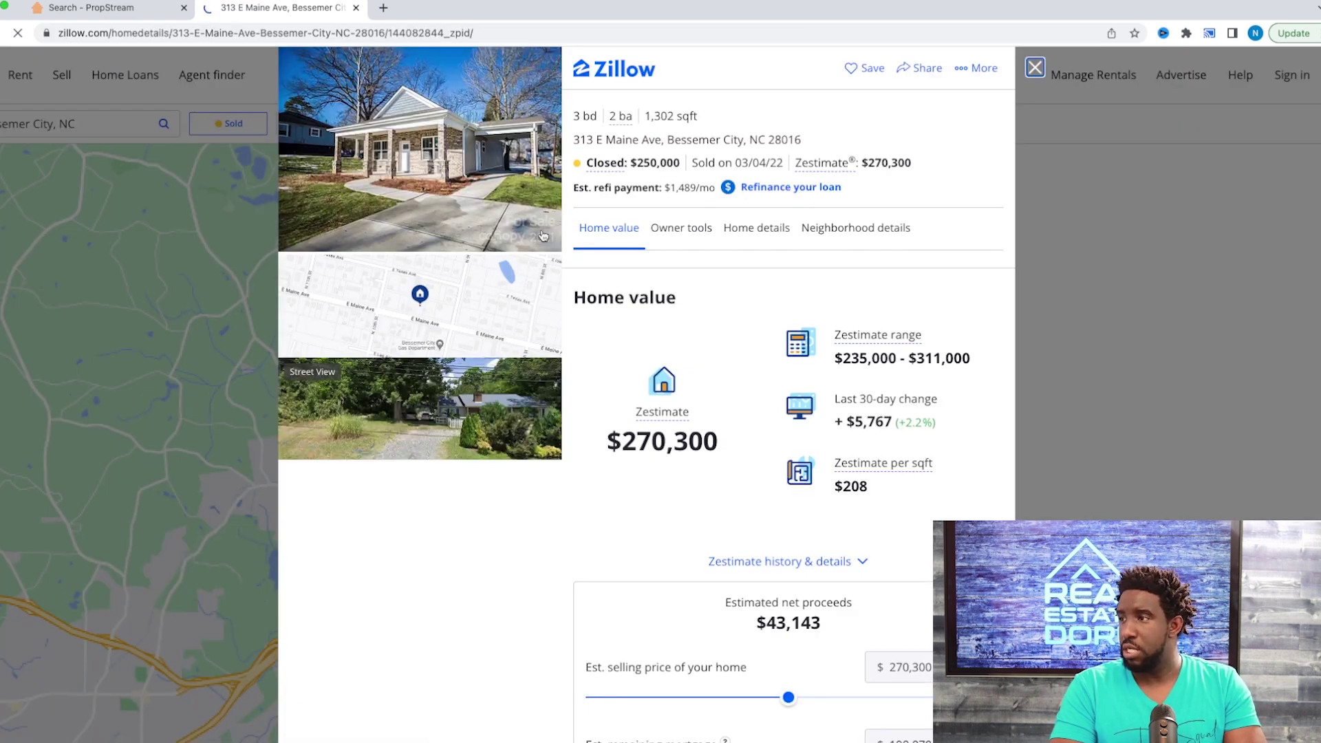
scroll(704, 478, "down", 2)
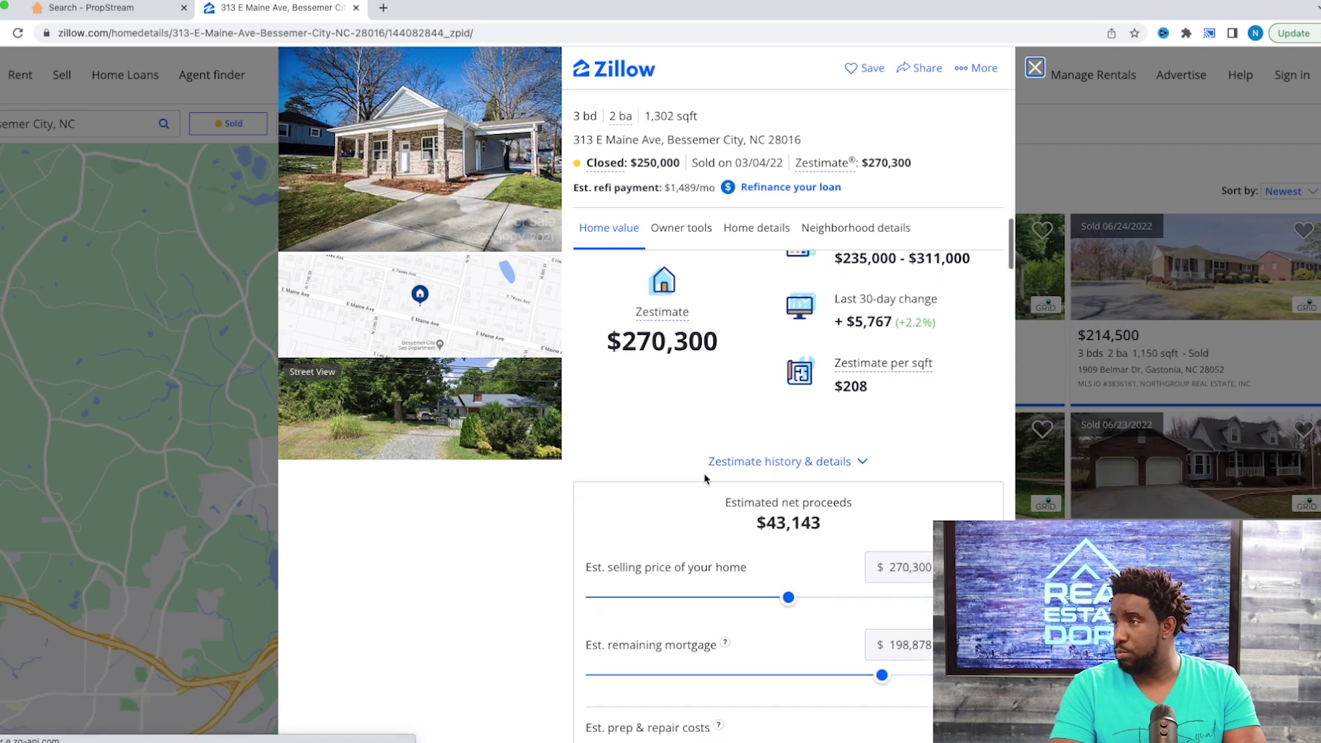
scroll(705, 478, "down", 8)
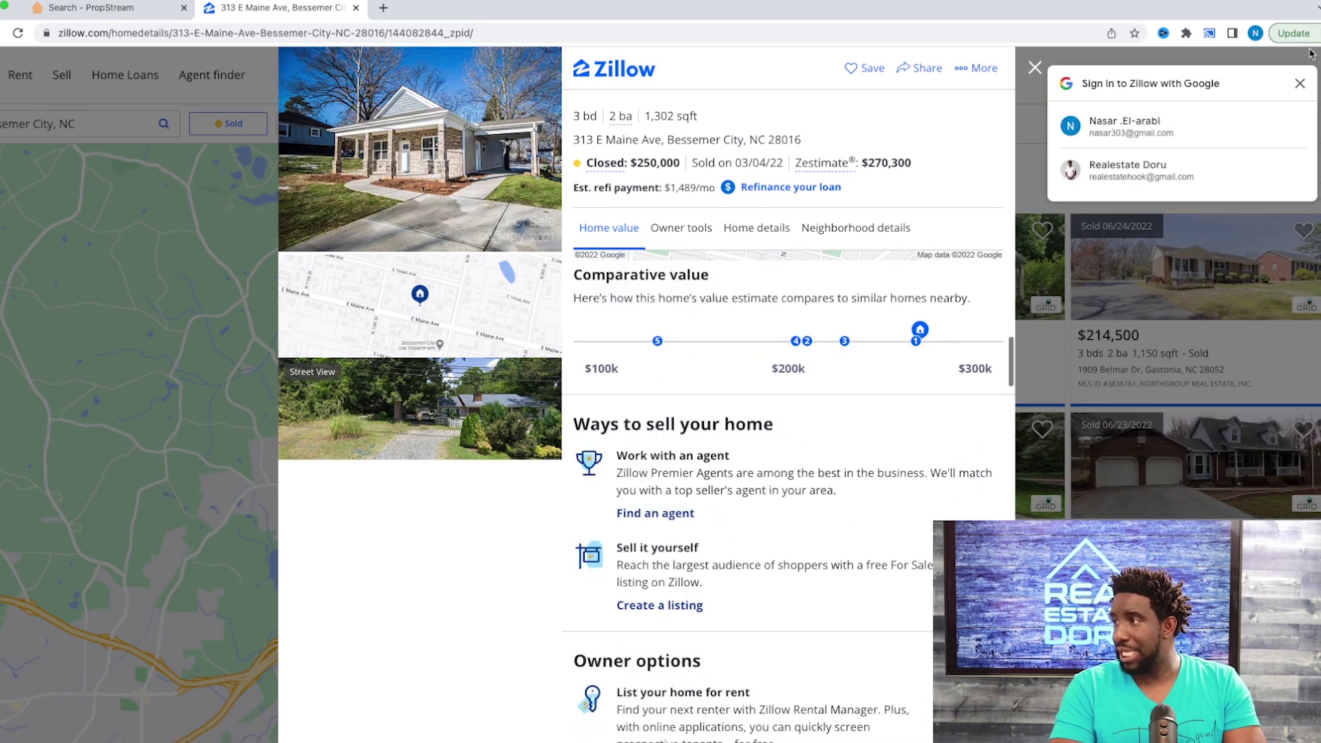
left_click(1299, 83)
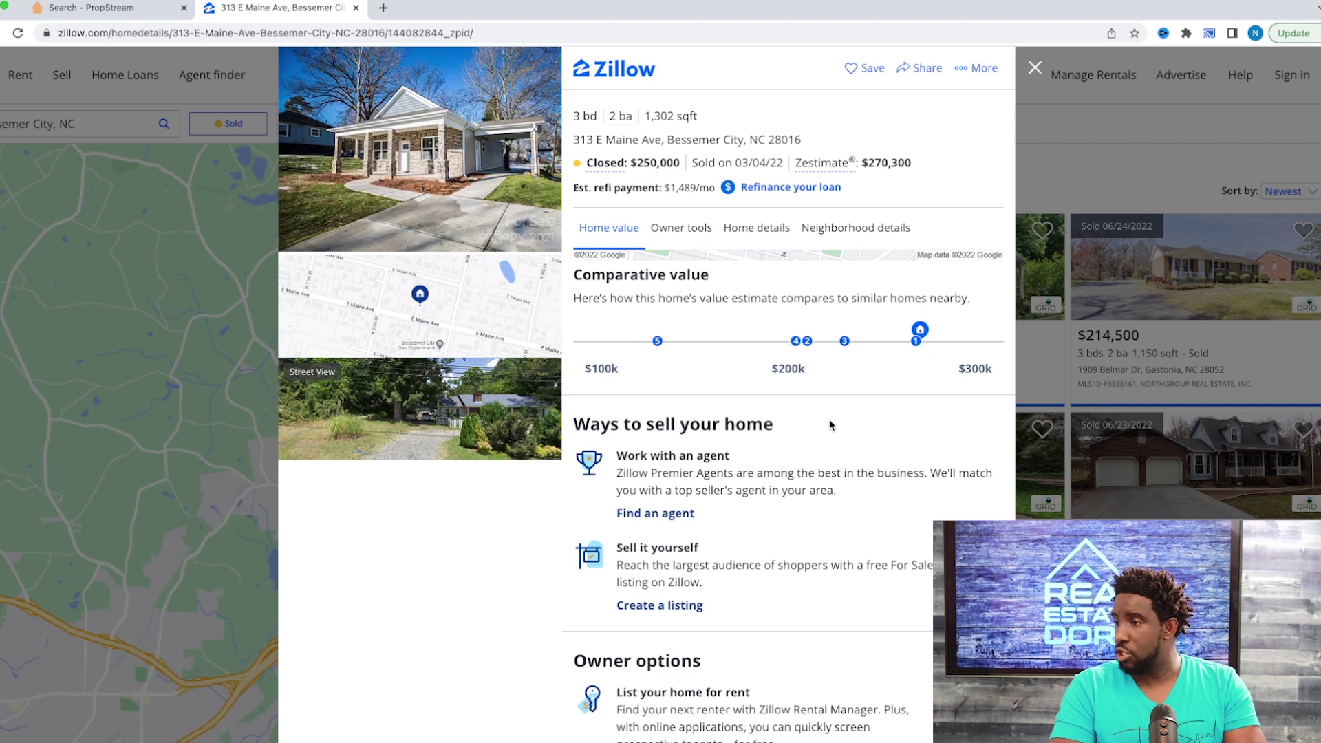
scroll(831, 425, "down", 2)
scroll(830, 424, "down", 2)
scroll(830, 424, "down", 2)
scroll(830, 424, "down", 3)
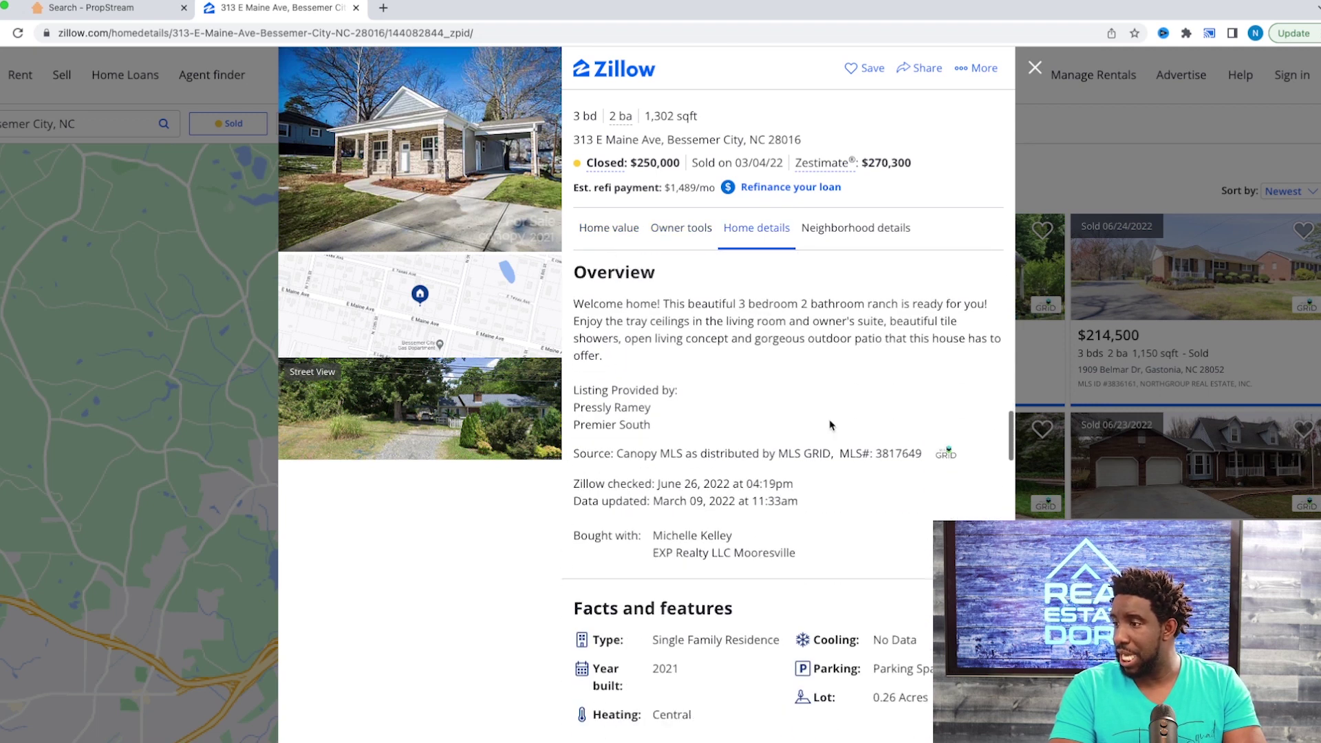
scroll(830, 423, "down", 1)
scroll(830, 423, "down", 2)
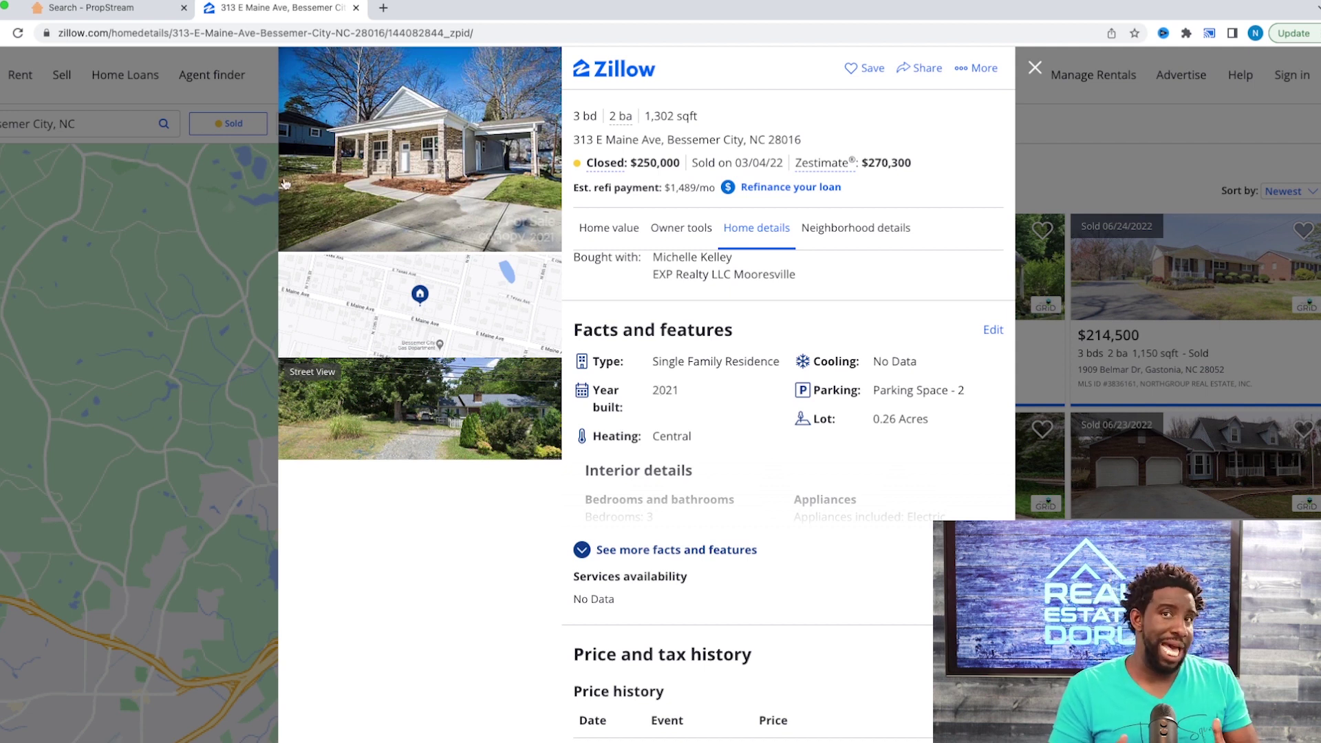
left_click(86, 6)
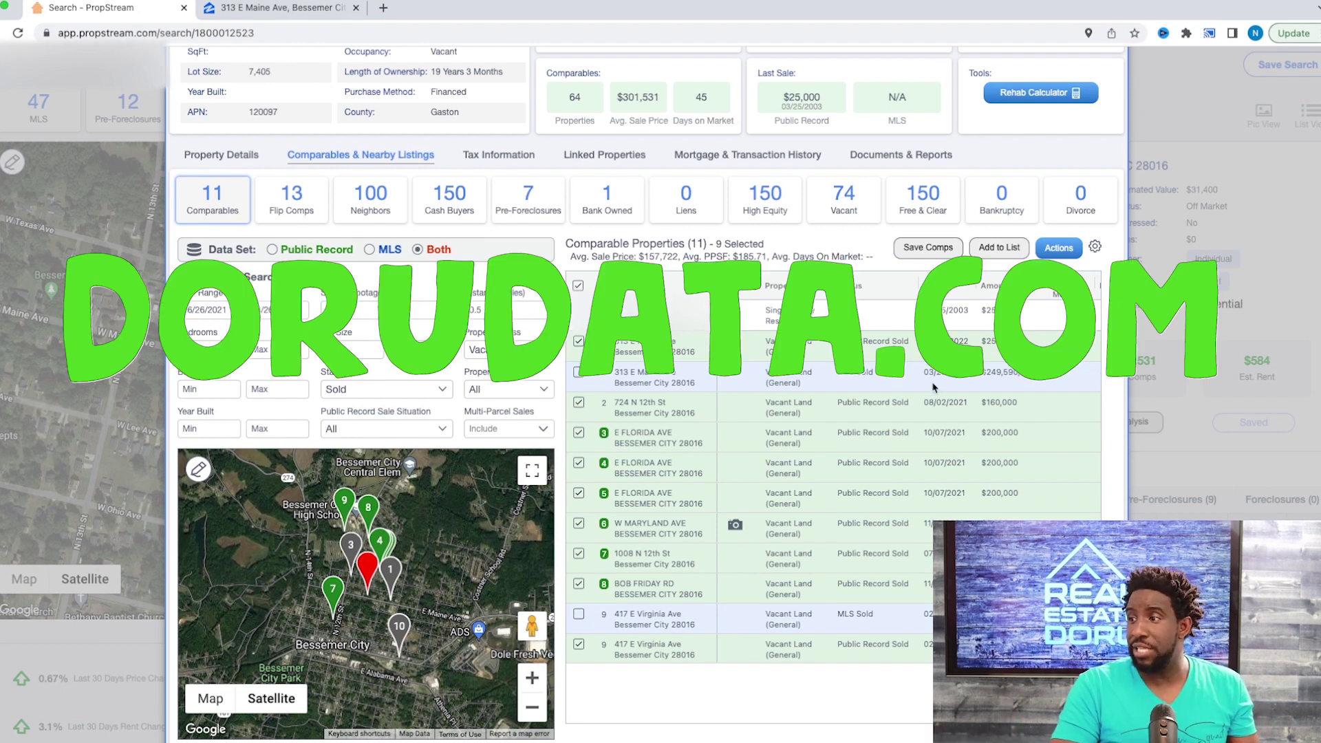
left_click(530, 350)
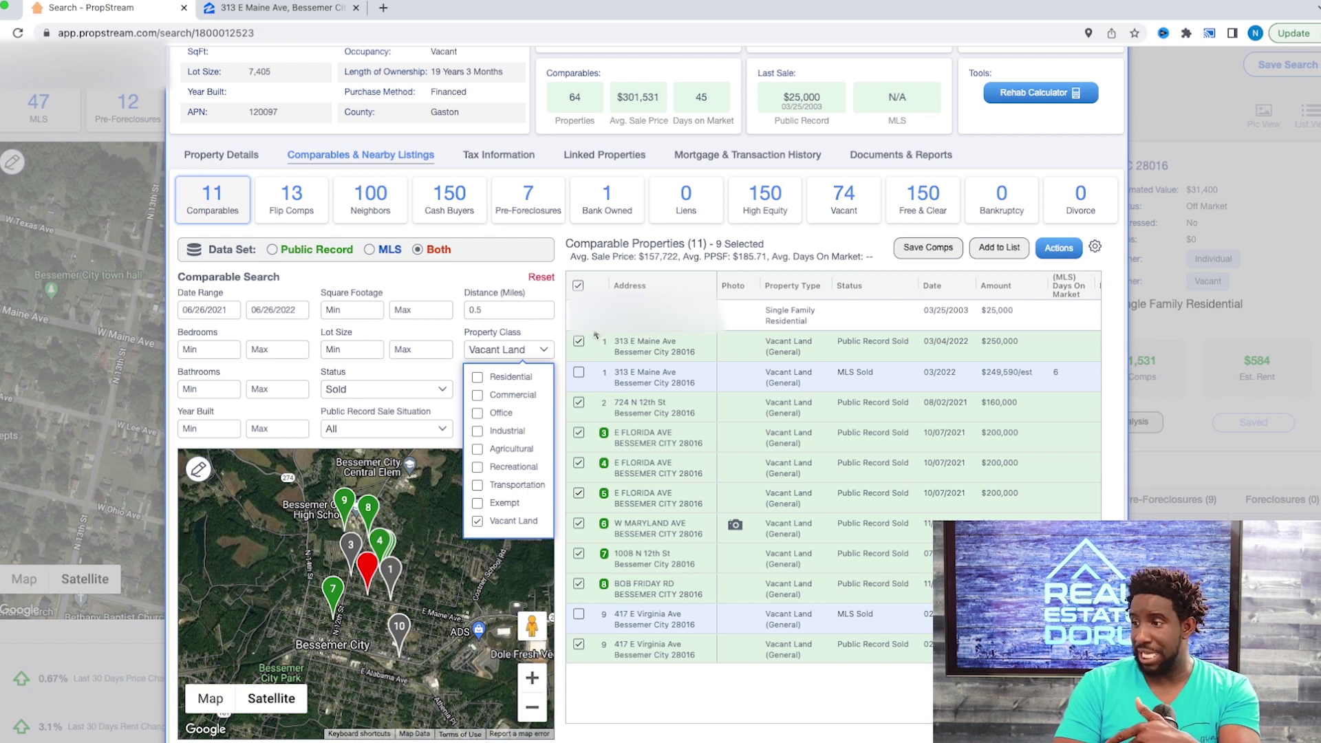
left_click(494, 276)
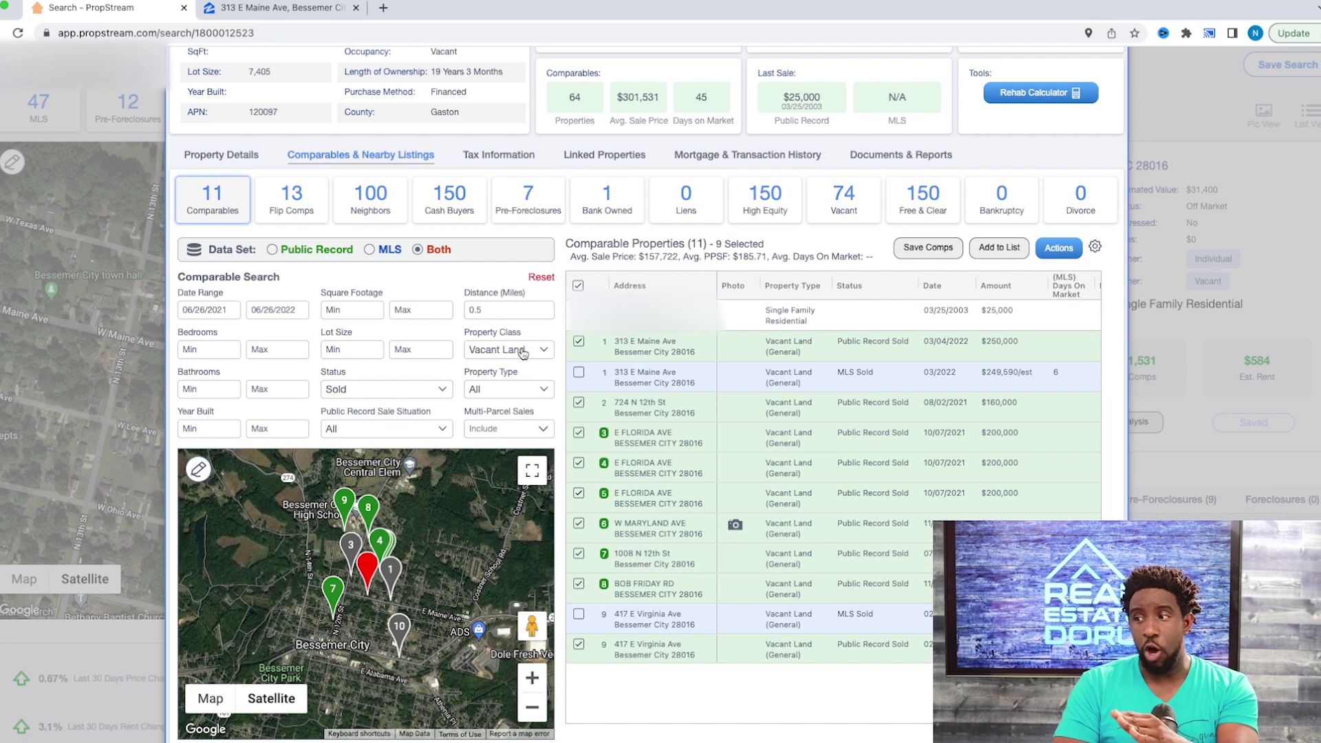